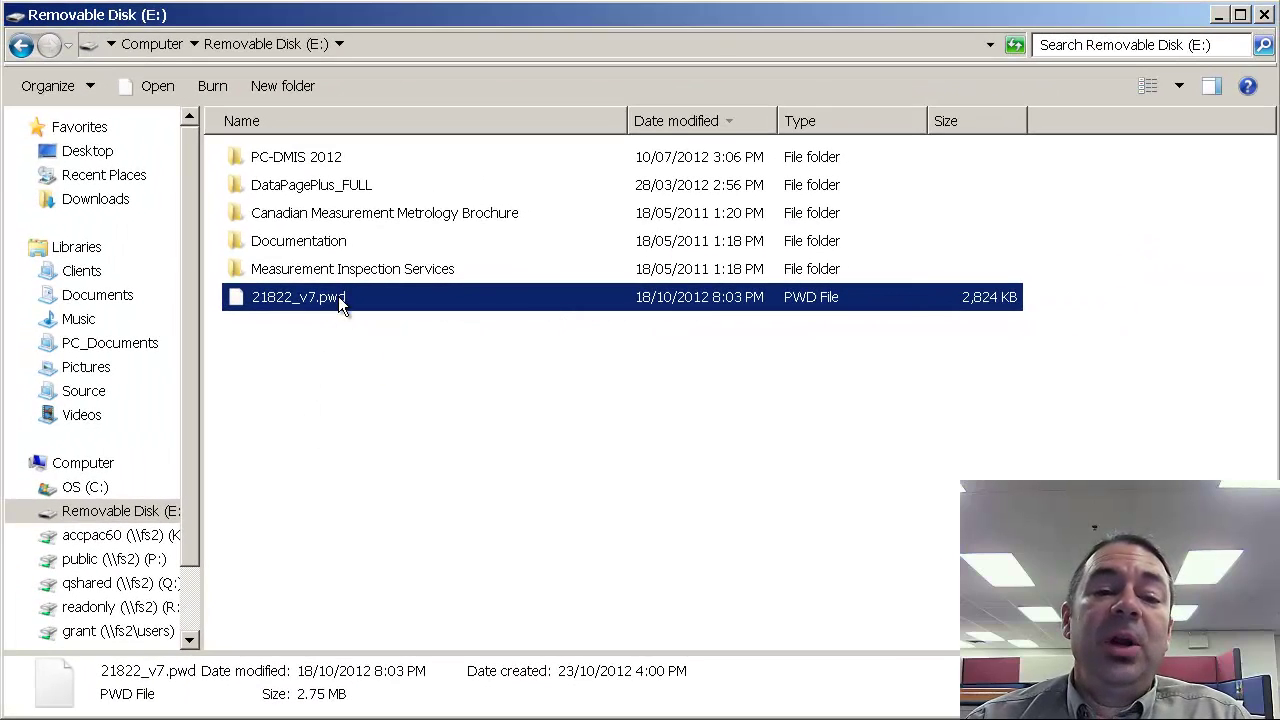
- Copy 21822_v7.pwd from the removable disk and paste it onto the Desktop
right_click(336, 298)
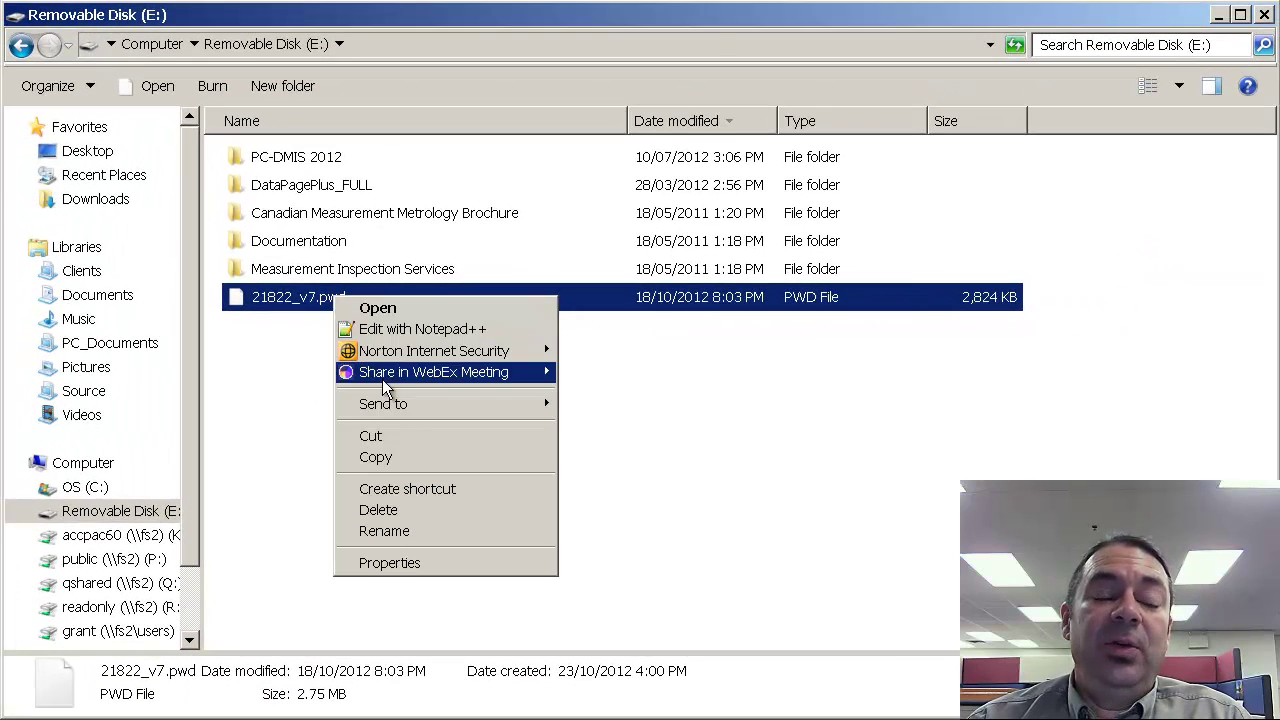
left_click(376, 457)
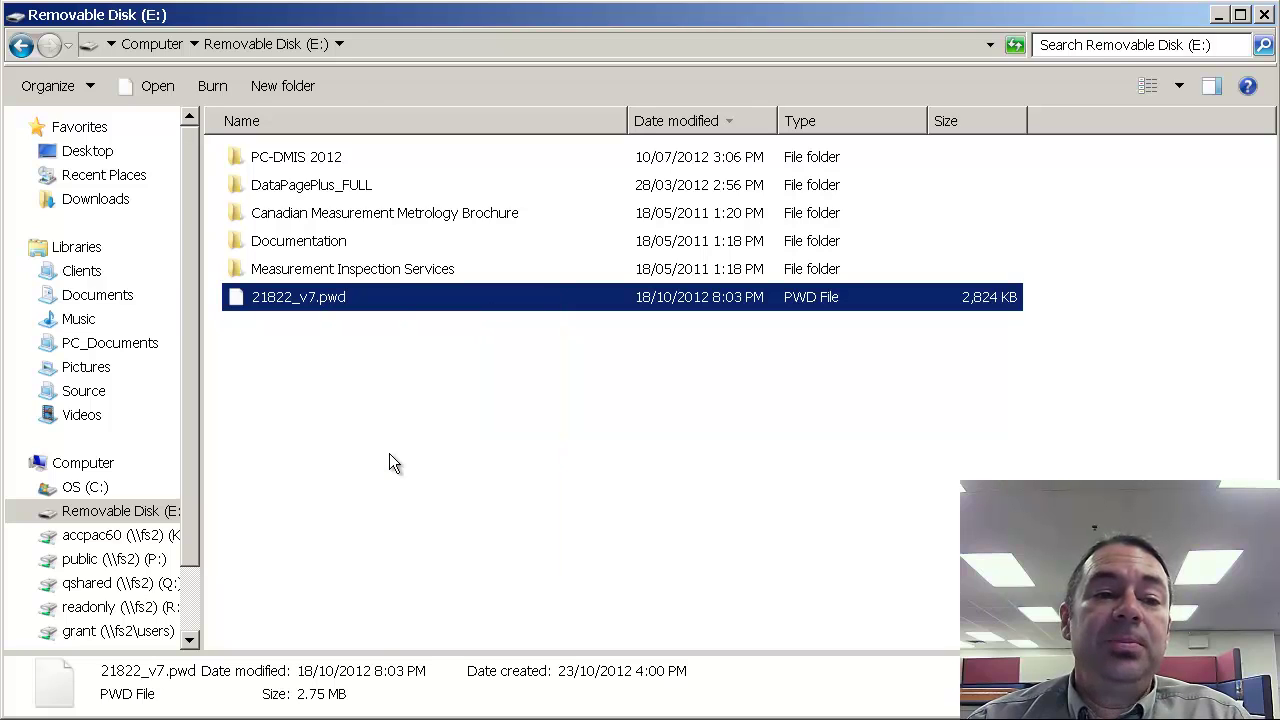
left_click(88, 152)
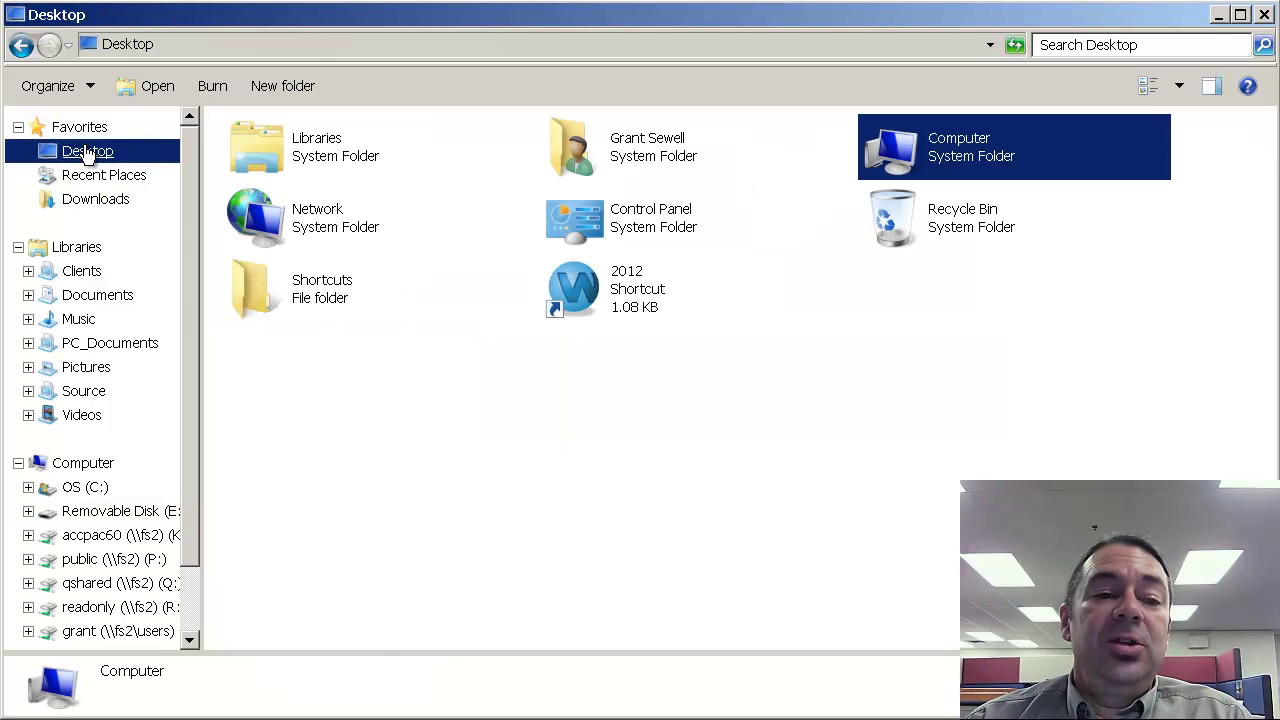
right_click(297, 385)
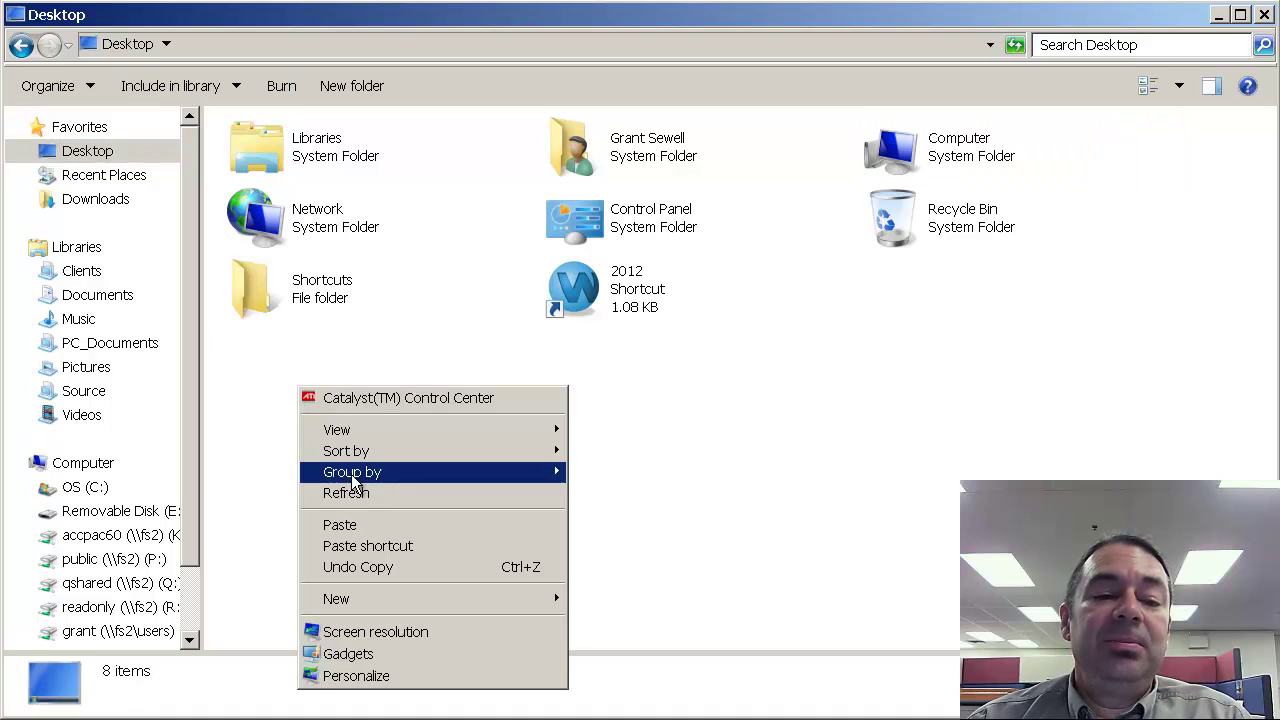
left_click(356, 528)
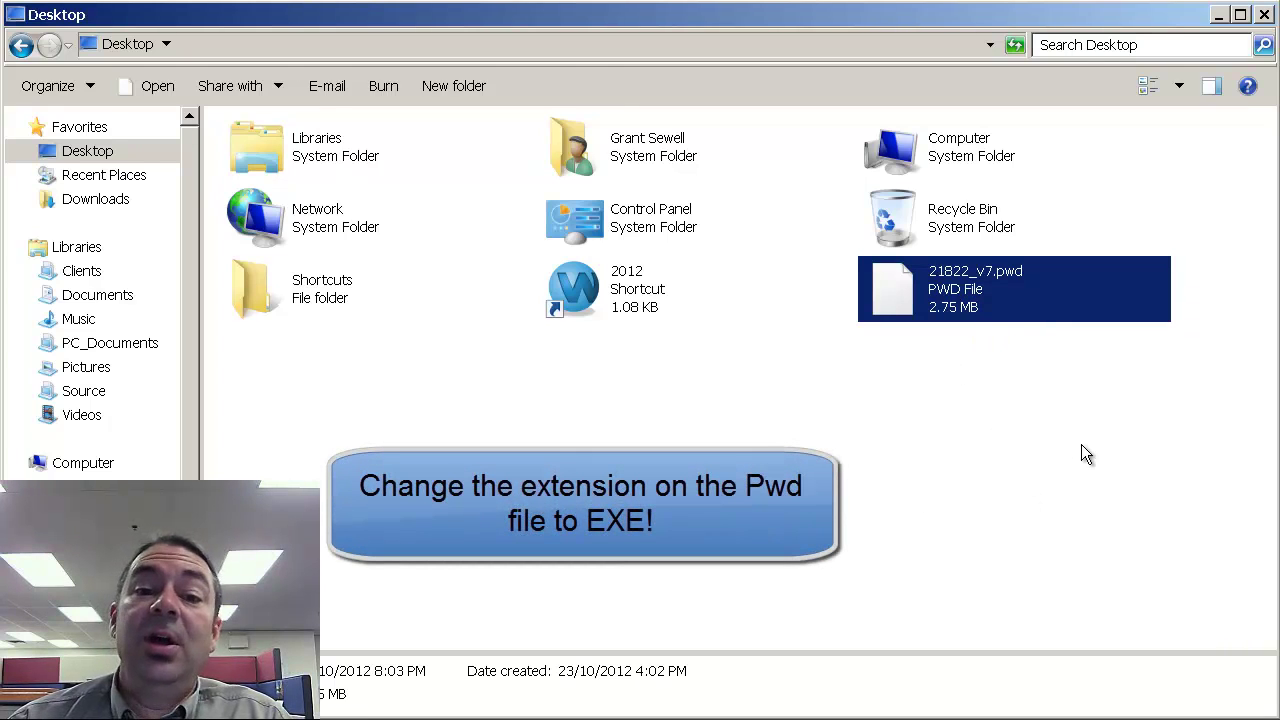
- Rename the copied file on the Desktop to 21822_v7.exe and accept the extension change
right_click(1022, 287)
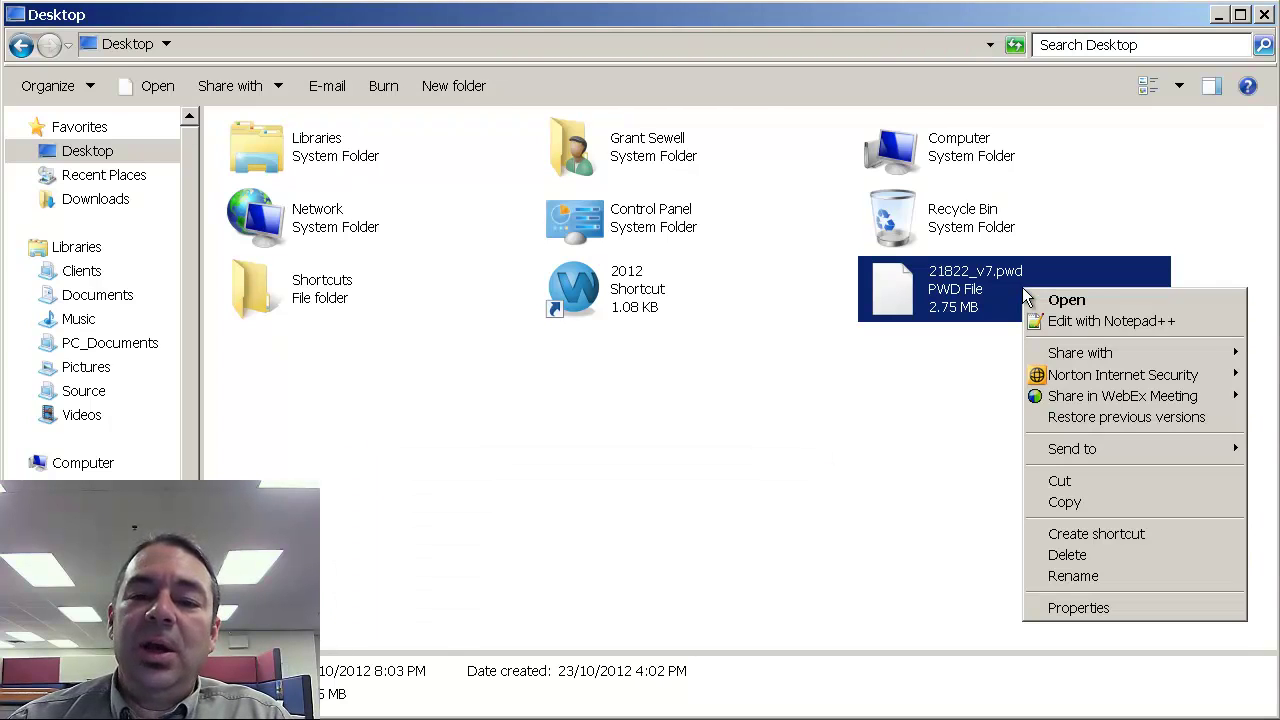
left_click(1075, 576)
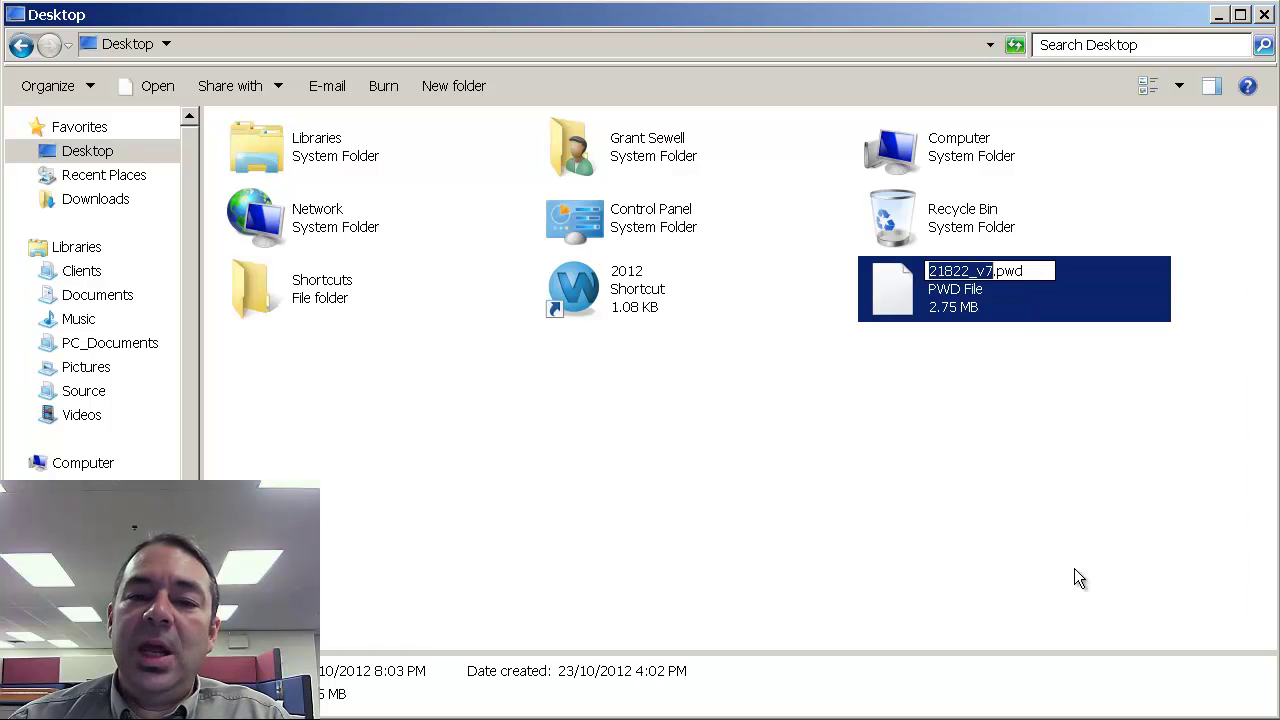
key("Right")
key("Right")
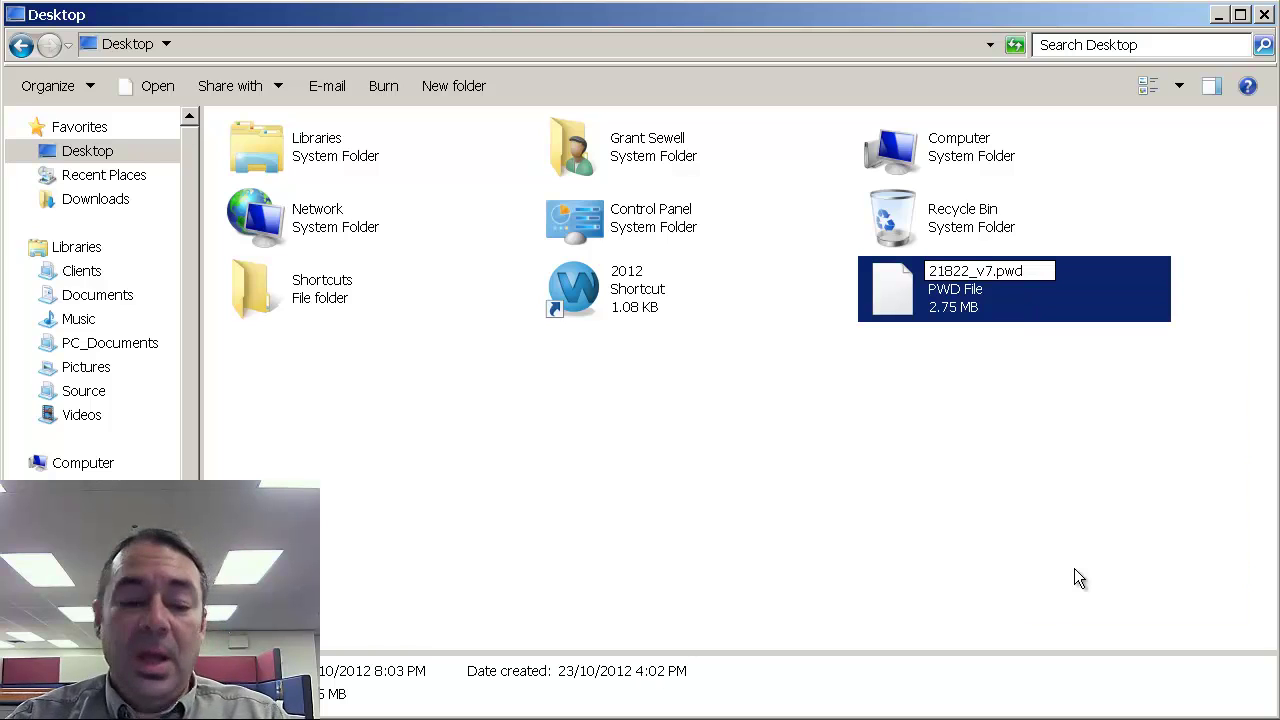
type("exe")
key("Delete")
key("Delete")
key("Delete")
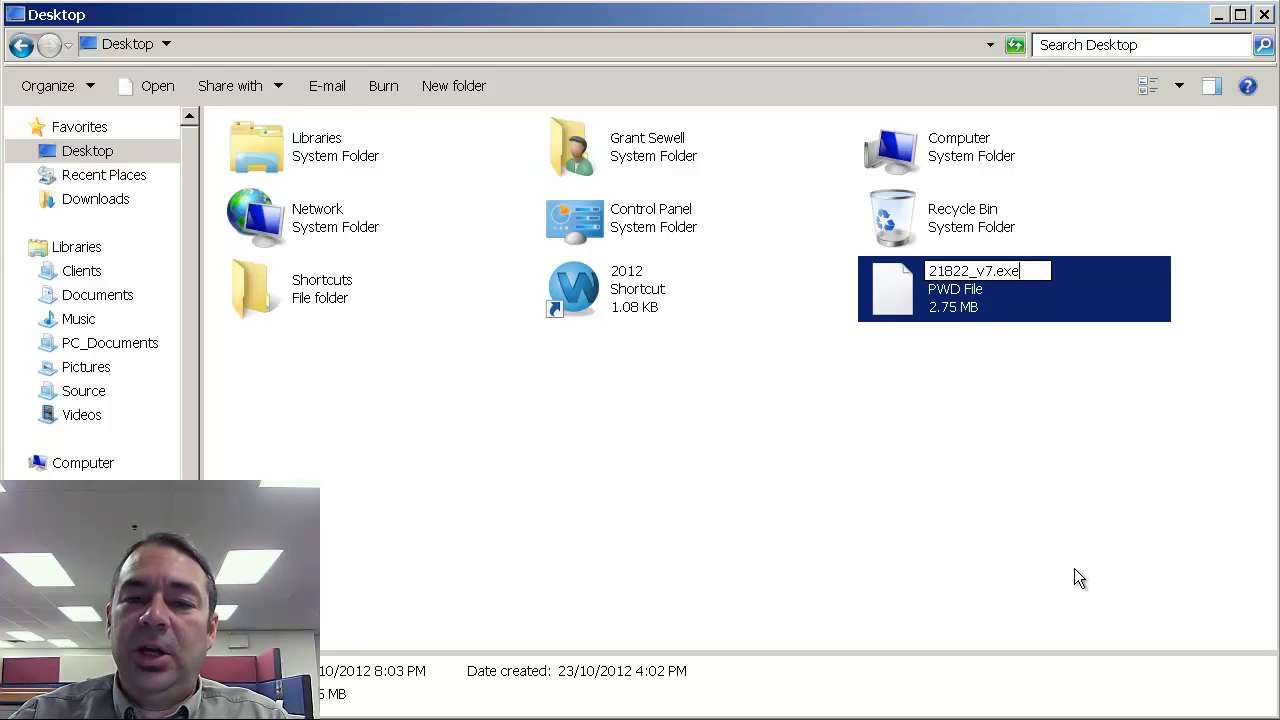
key("Return")
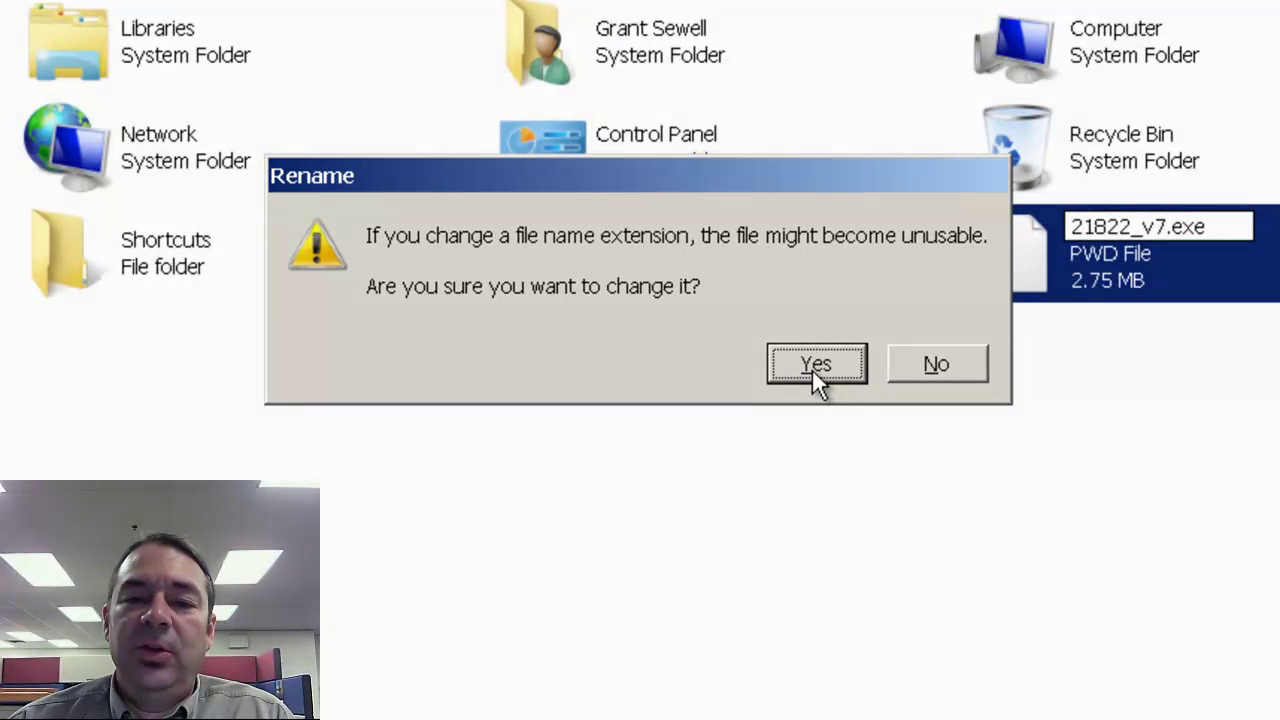
left_click(812, 366)
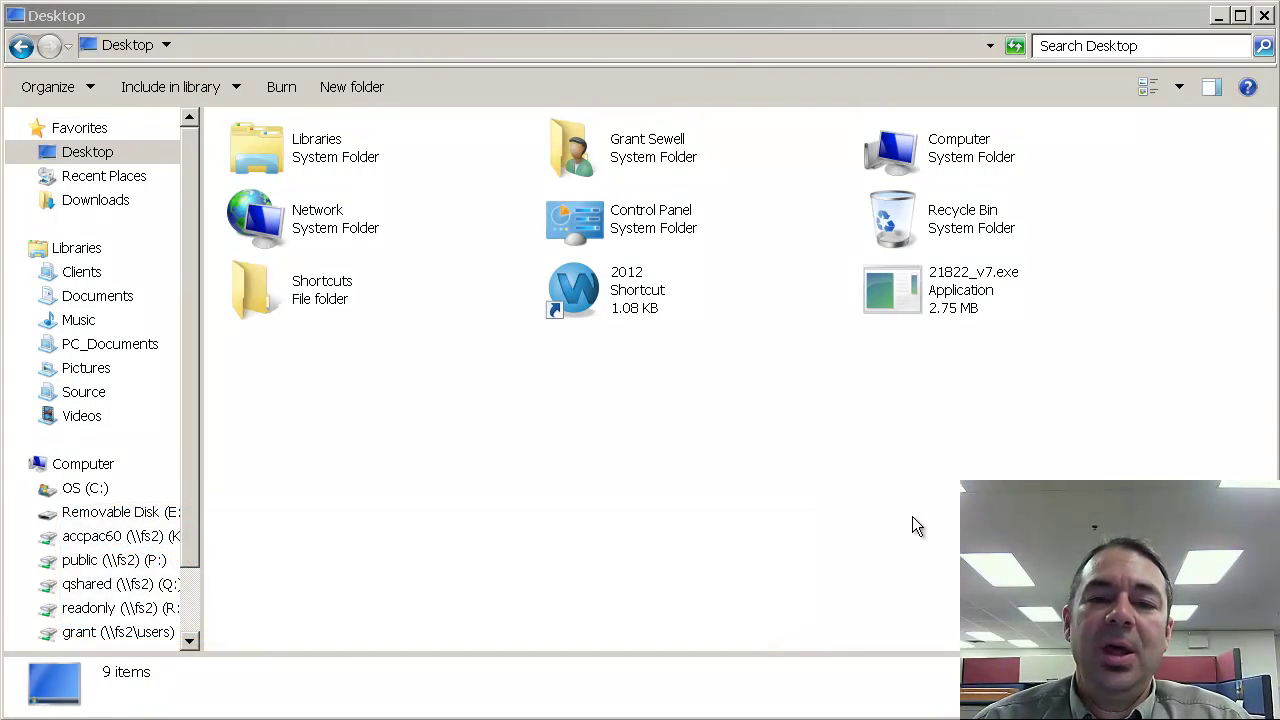
- Run 21822_v7.exe from the Desktop and agree to program the lock
double_click(905, 300)
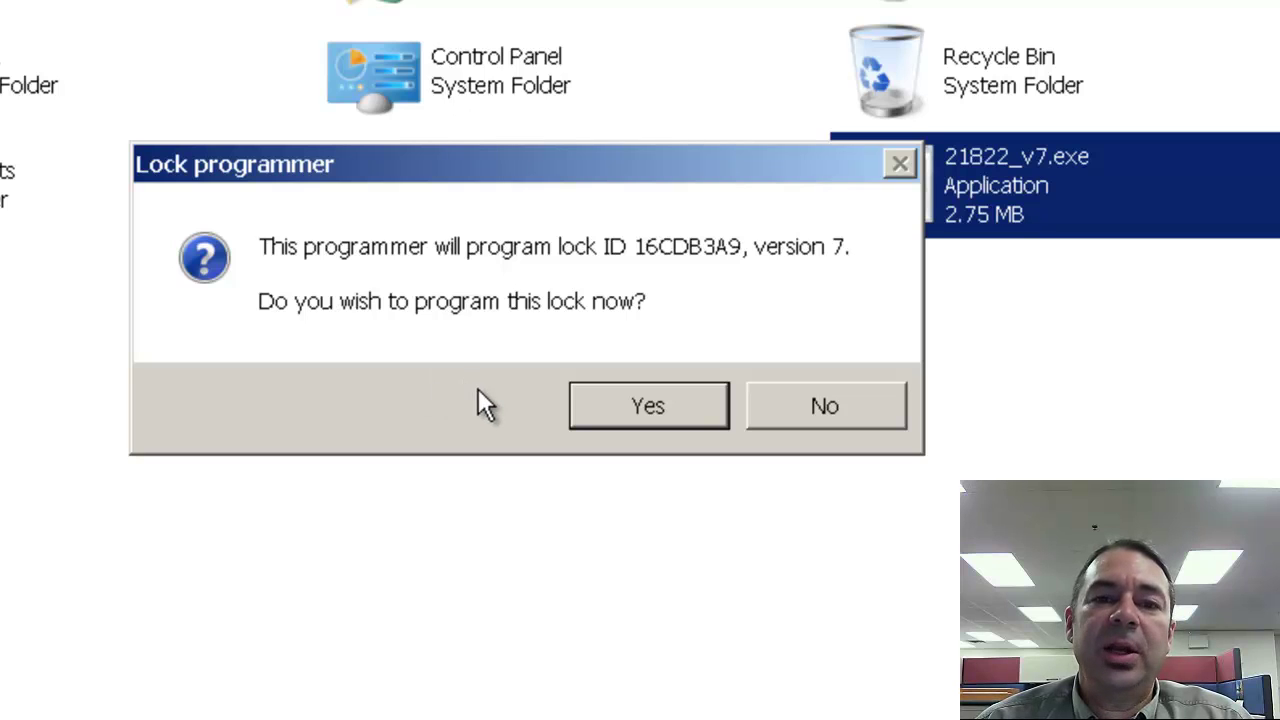
left_click(650, 405)
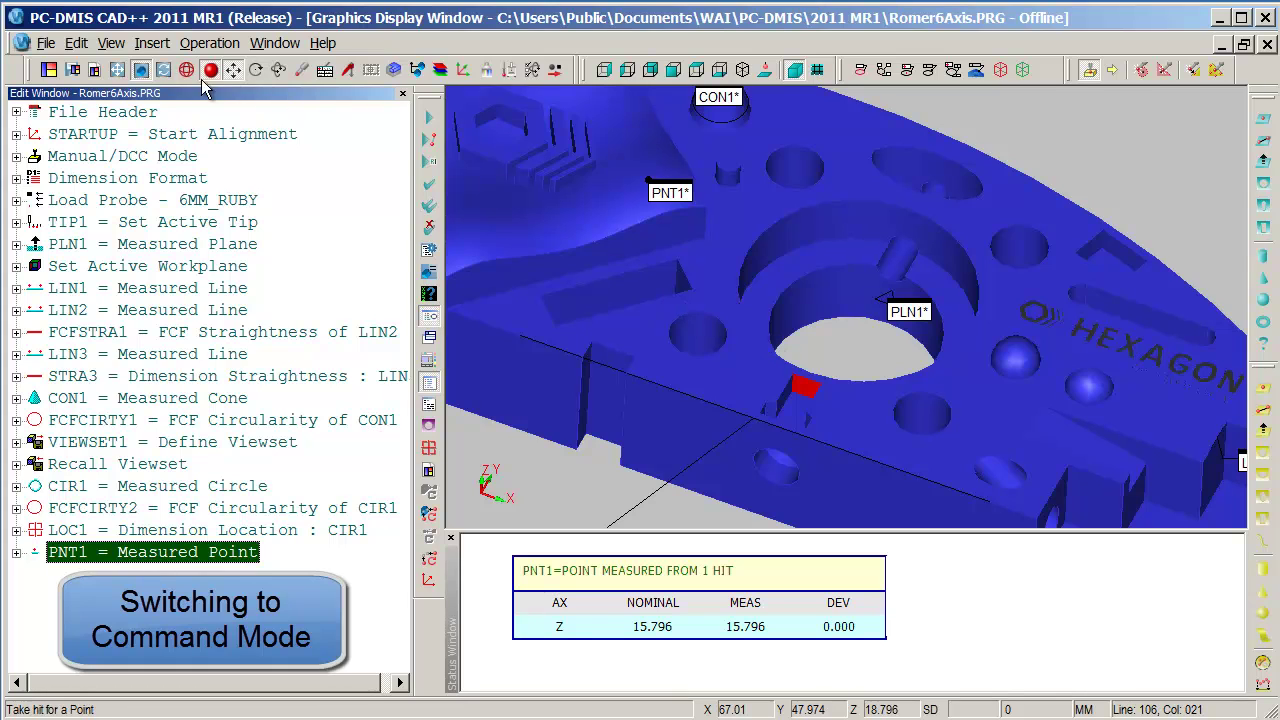
- In PC-DMIS, switch the Edit Window to Command Mode and widen it to show the full command lines
left_click(111, 43)
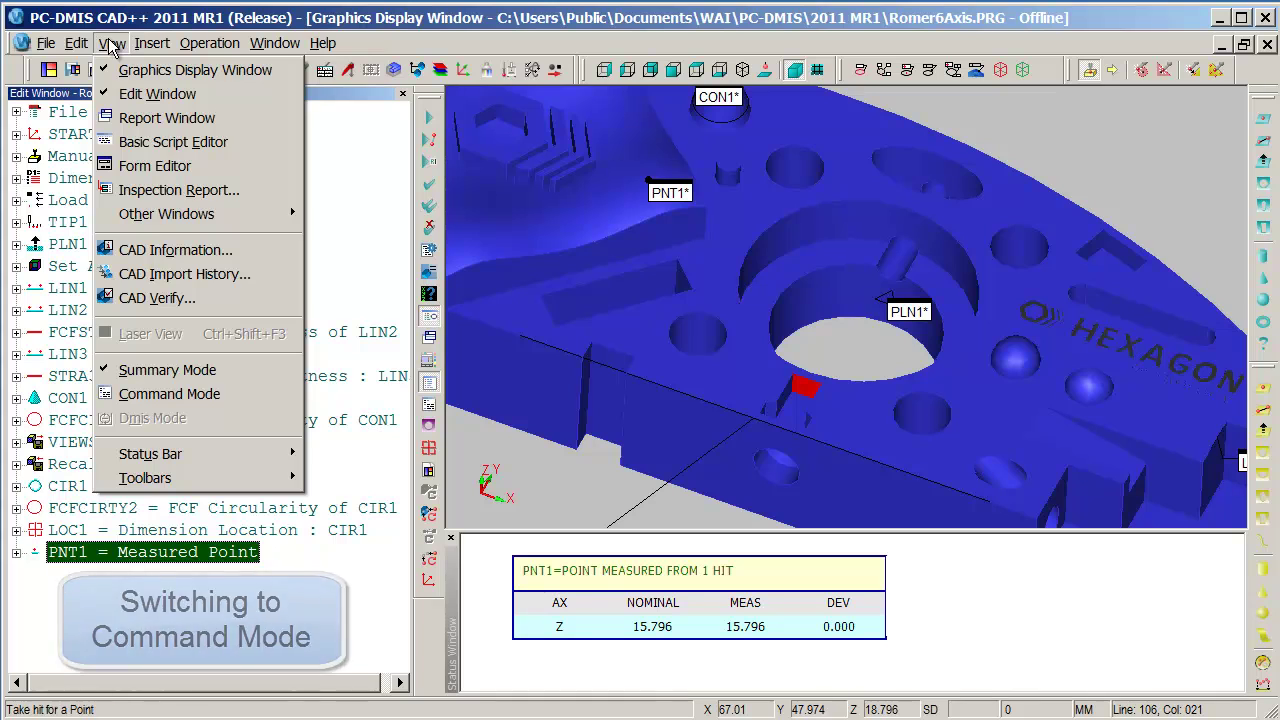
left_click(152, 396)
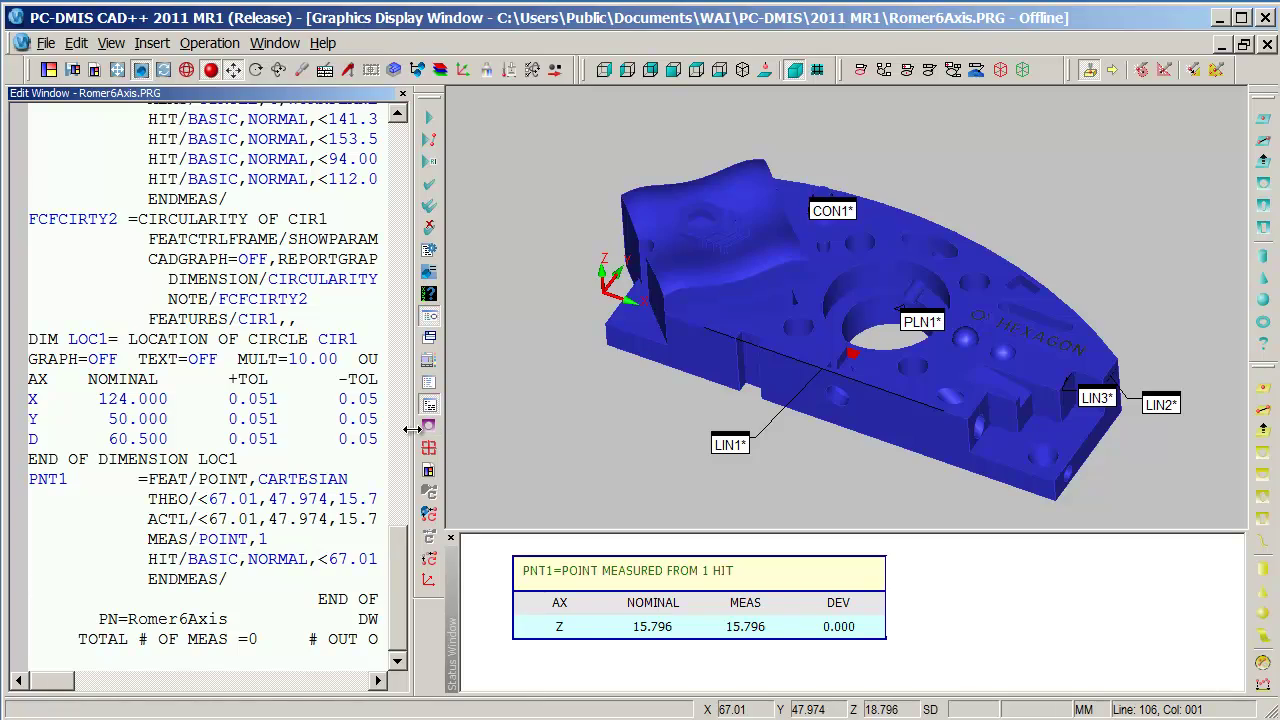
left_click_drag(412, 436, 853, 432)
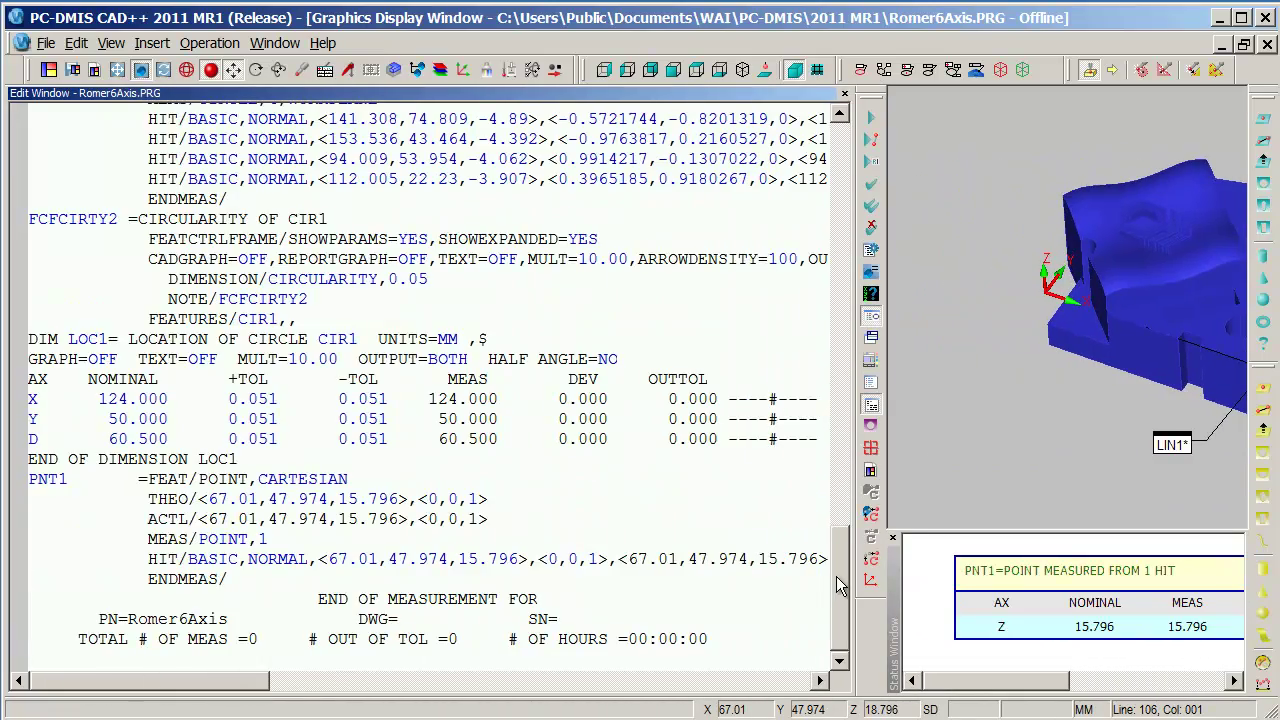
- Open the measured plane PLN1 for editing and set its number of hits to 6
left_click_drag(836, 576, 816, 218)
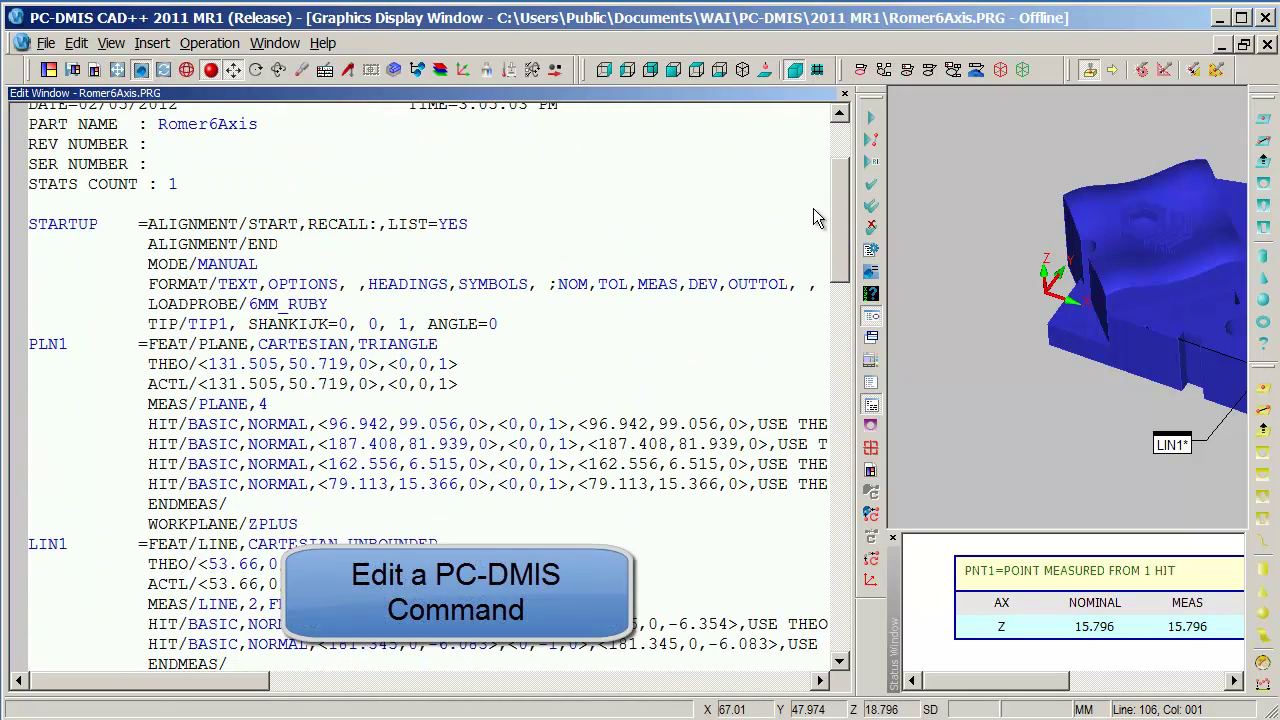
left_click(36, 350)
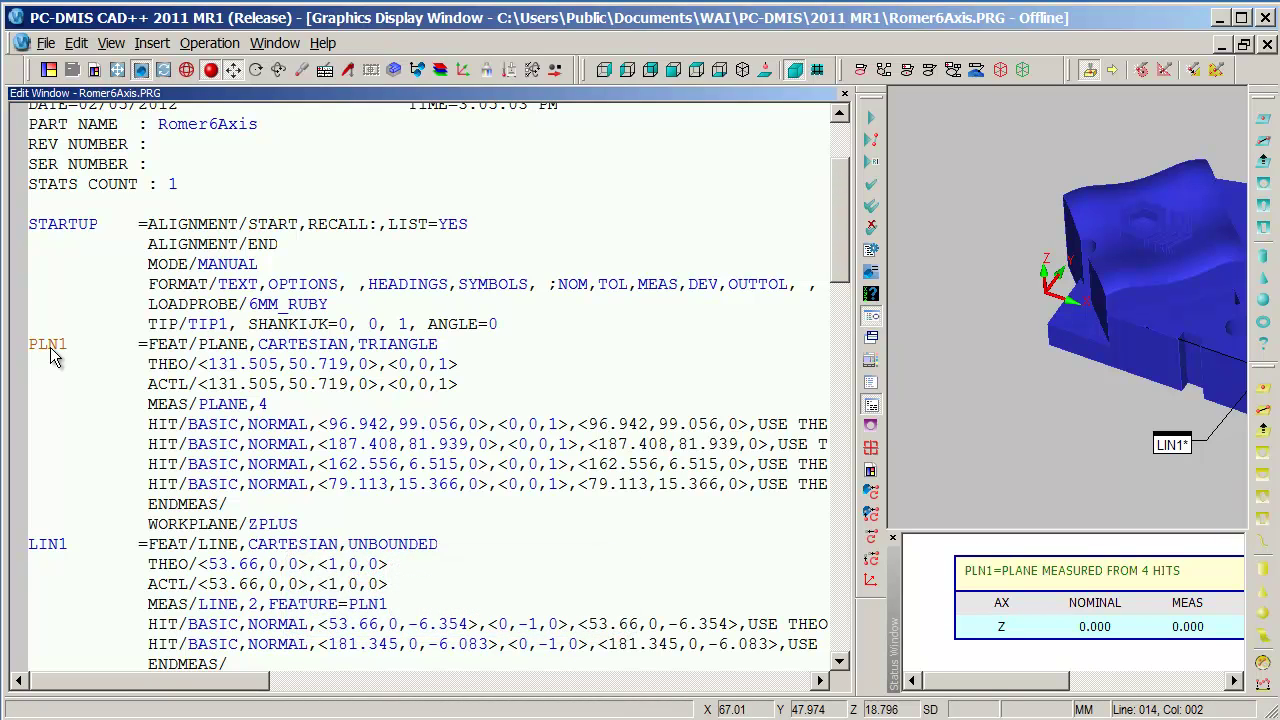
right_click(50, 348)
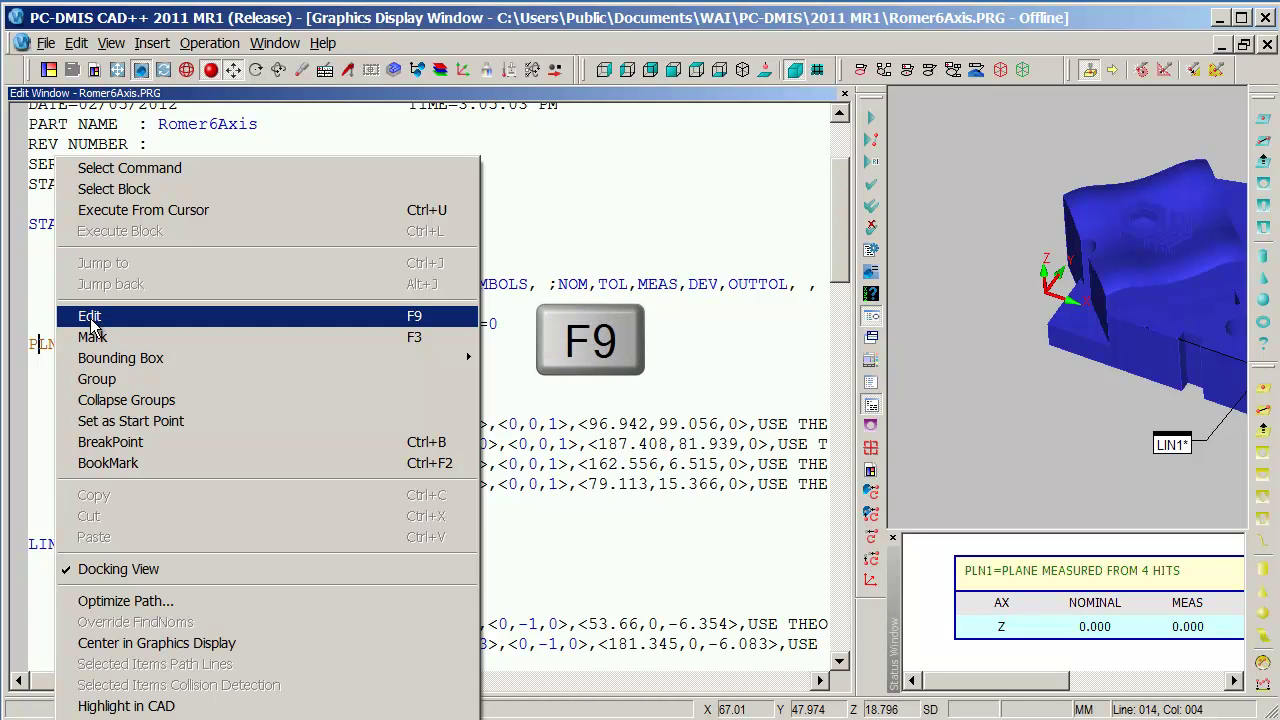
left_click(90, 318)
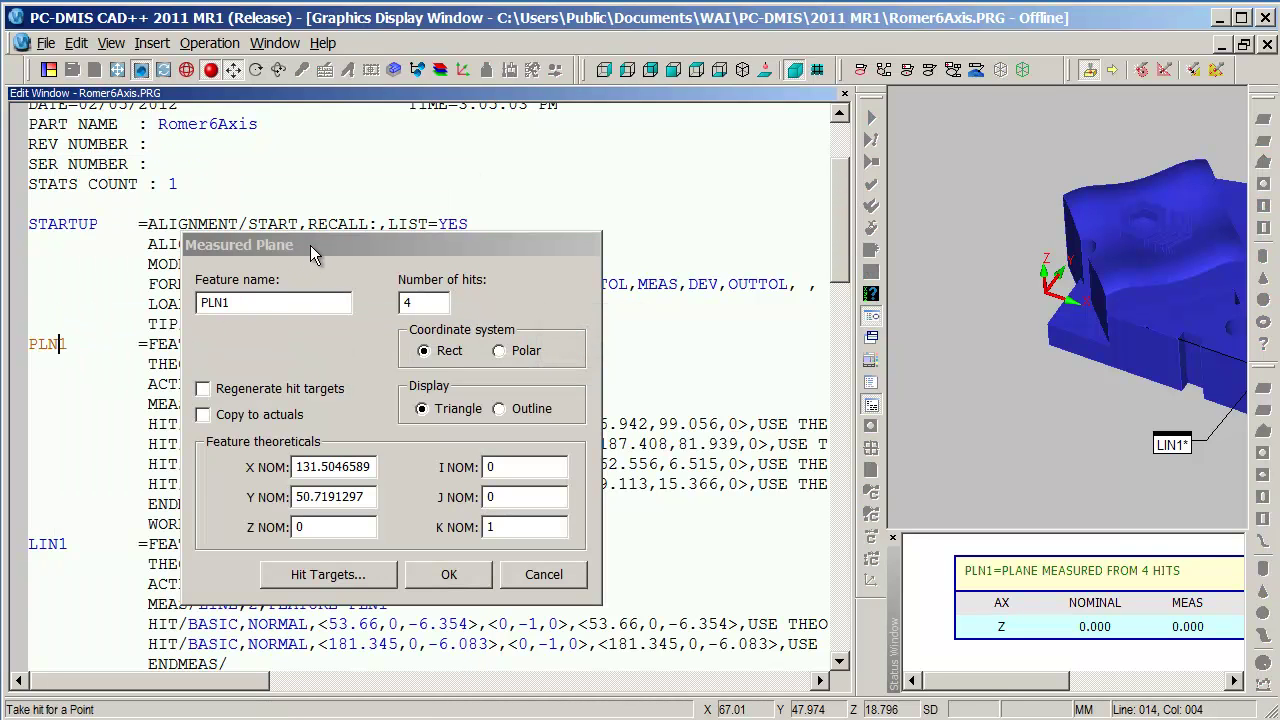
left_click_drag(310, 245, 313, 174)
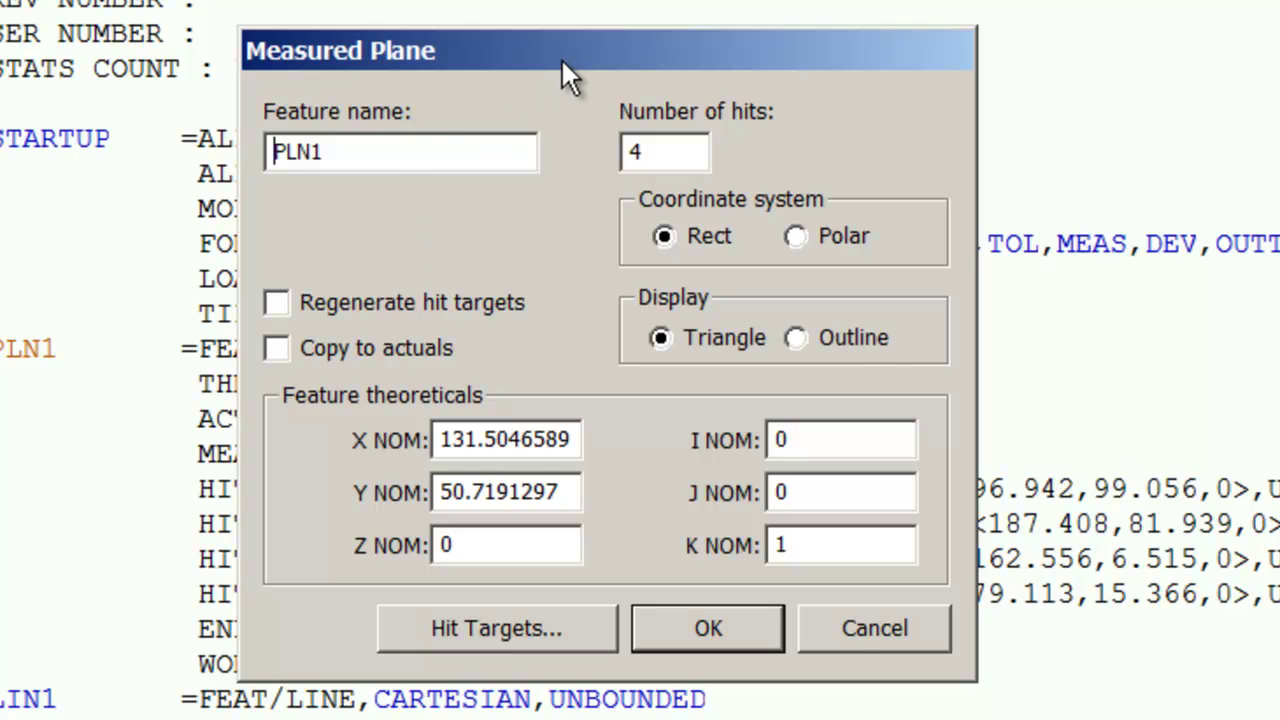
left_click_drag(562, 60, 572, 78)
double_click(645, 171)
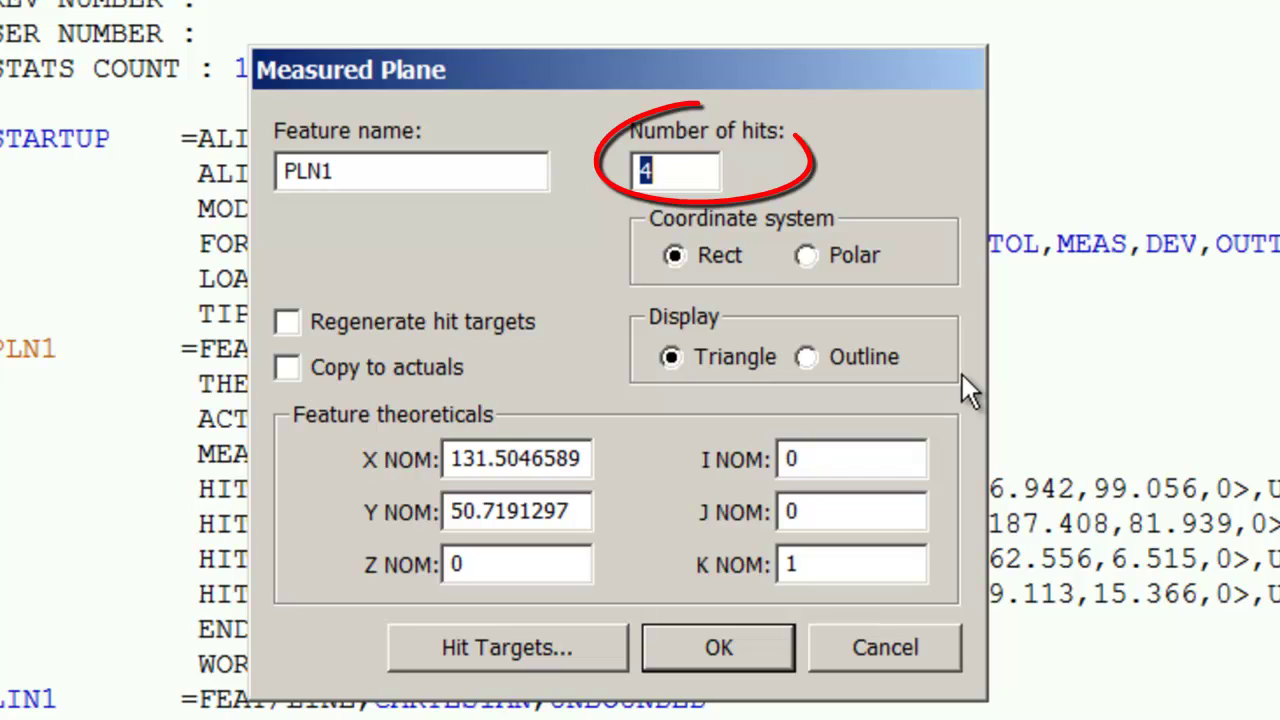
type("9")
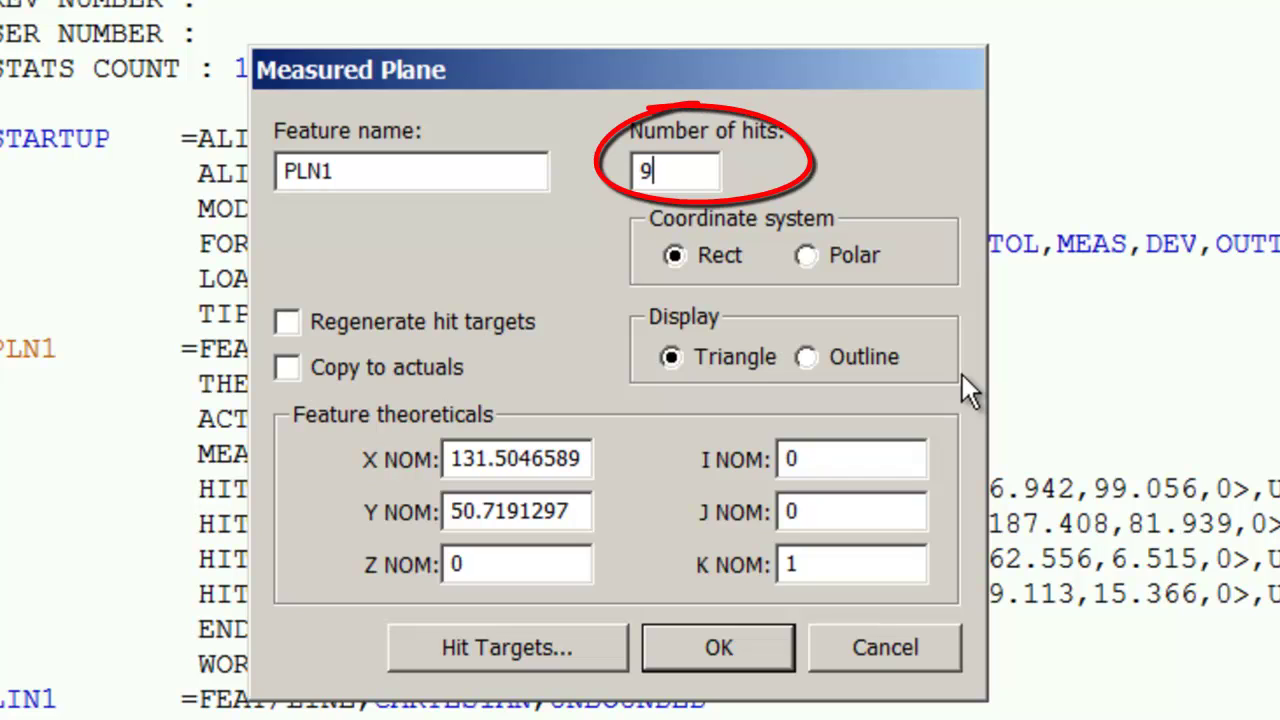
double_click(664, 171)
type("6")
key("Tab")
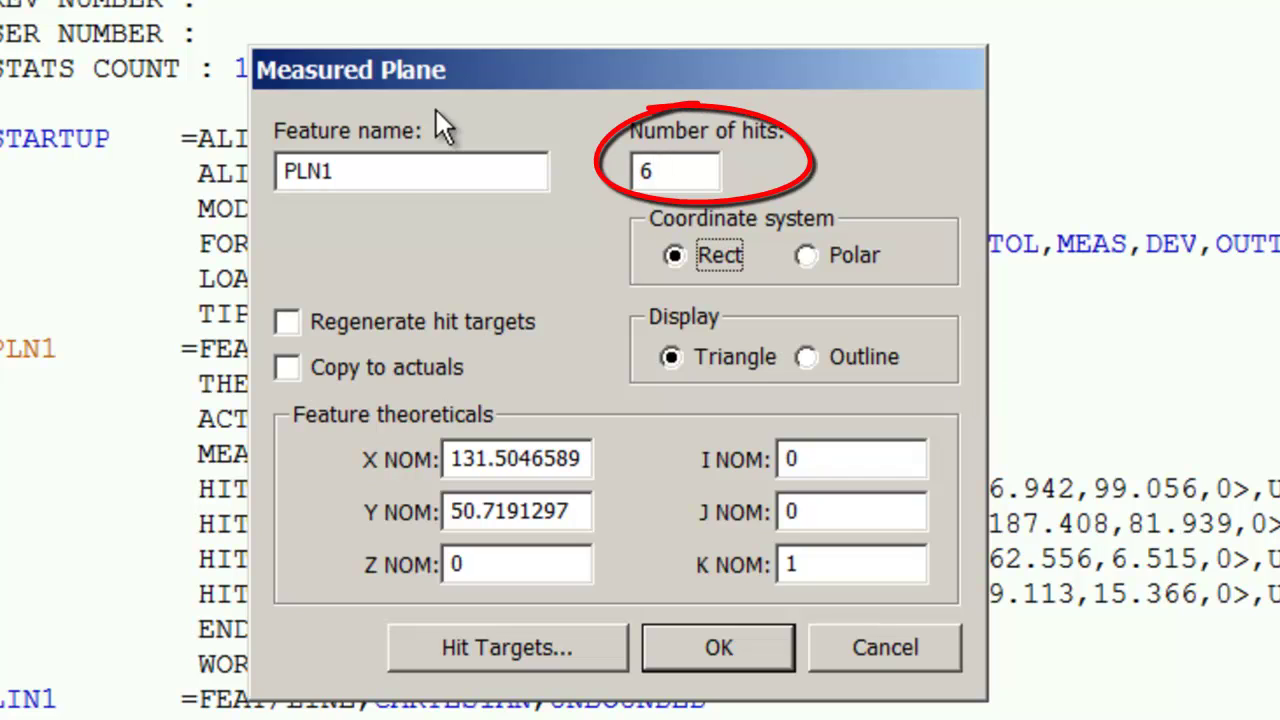
- Rename the measured plane feature as PLN_A and apply the edits
left_click(407, 172)
key("BackSpace")
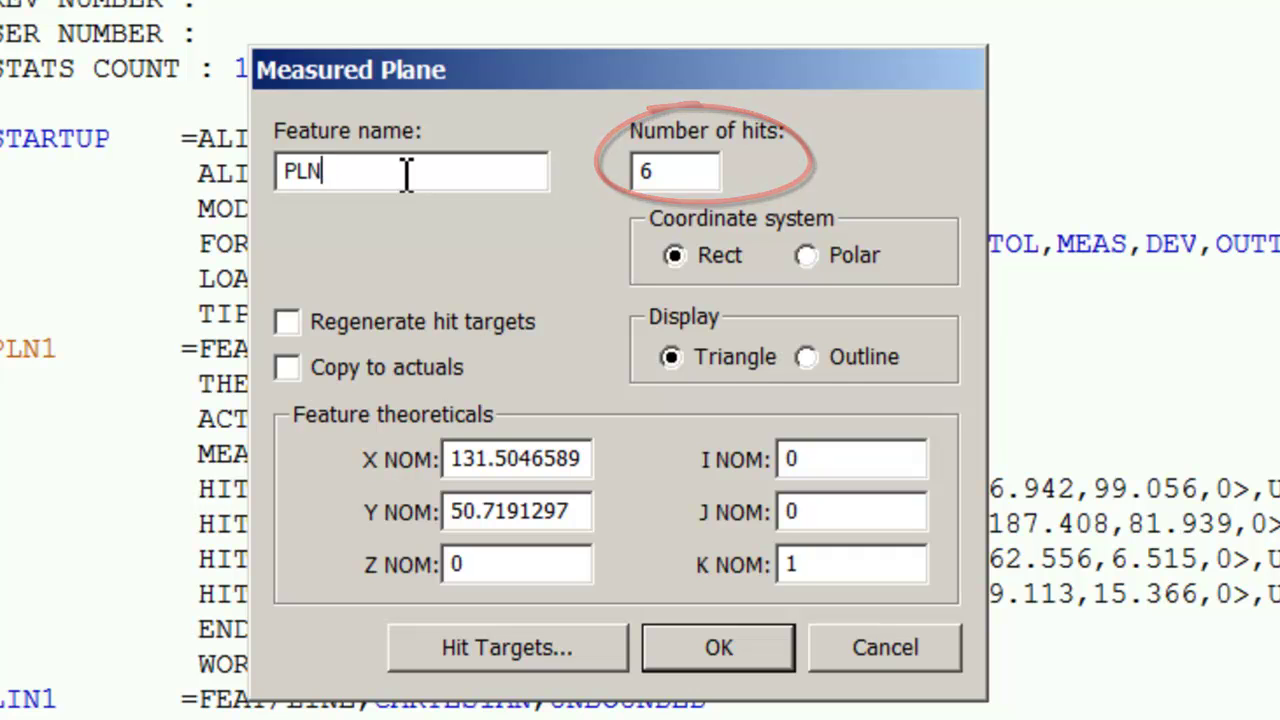
type("_A")
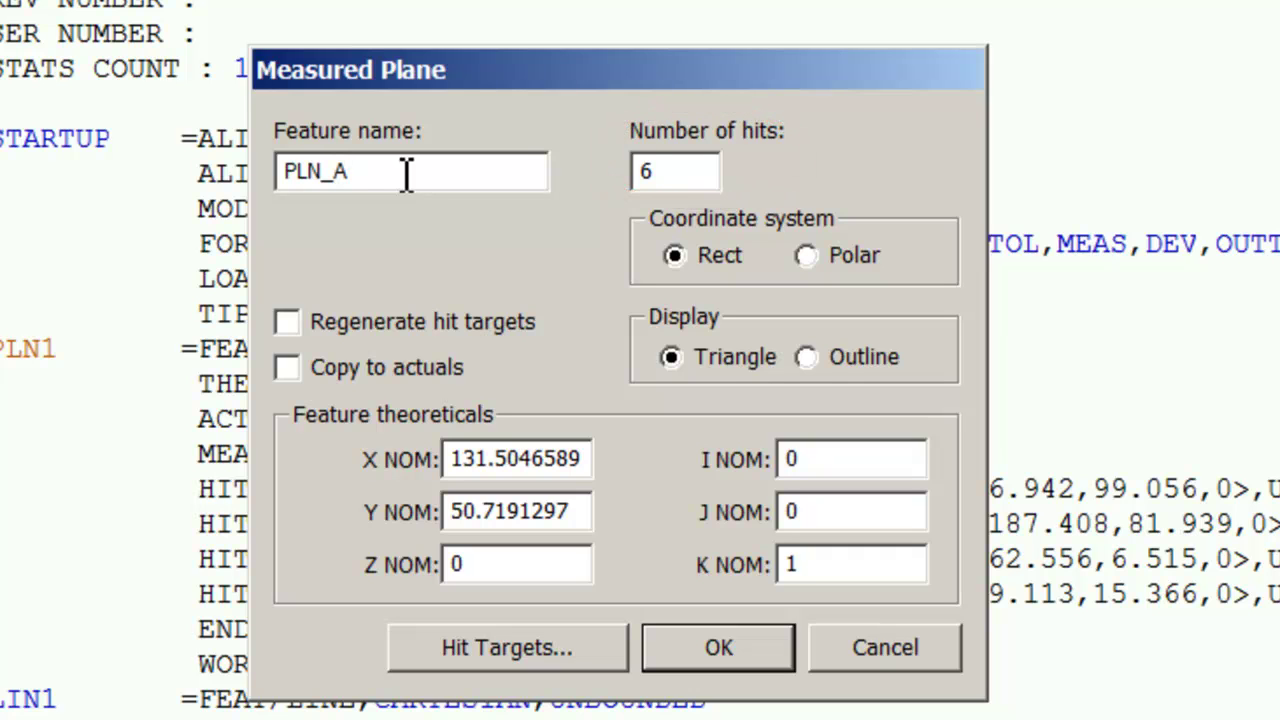
key("Tab")
left_click(705, 647)
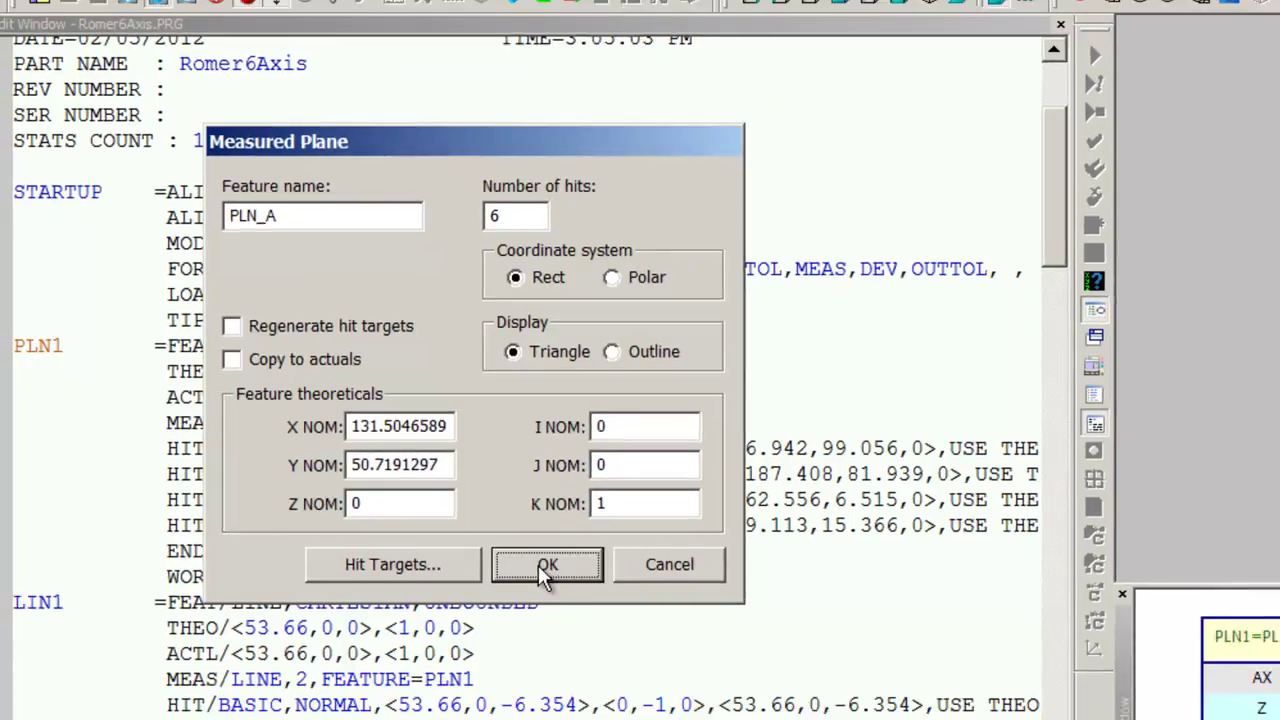